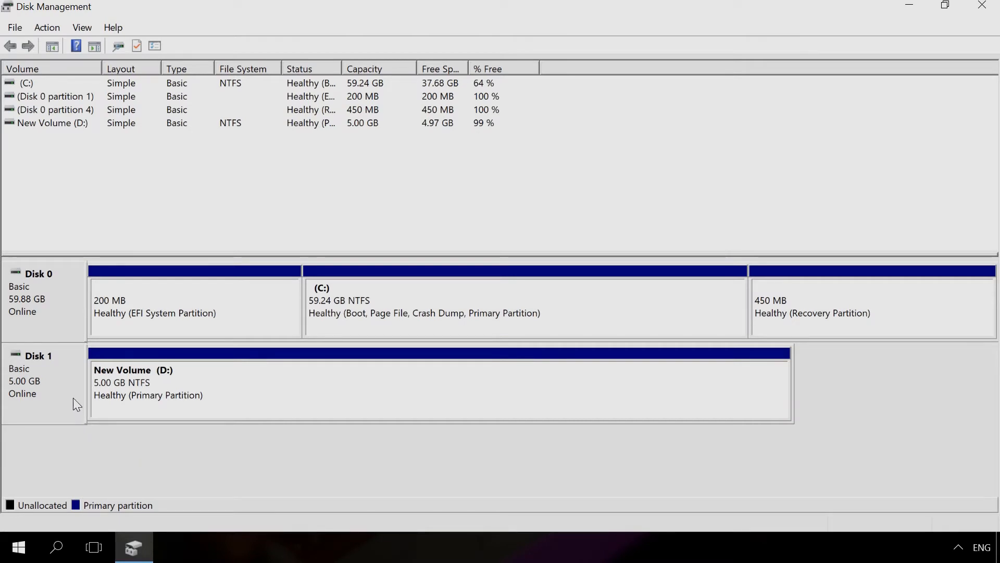
- Delete the New Volume (D:) from Disk 1 and convert the emptied disk to GPT
right_click(66, 386)
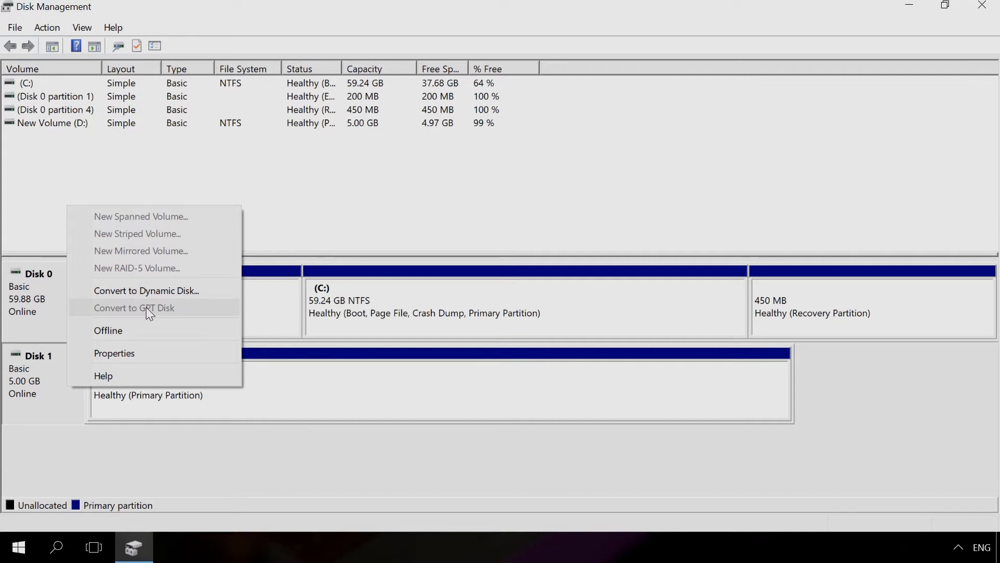
click(279, 388)
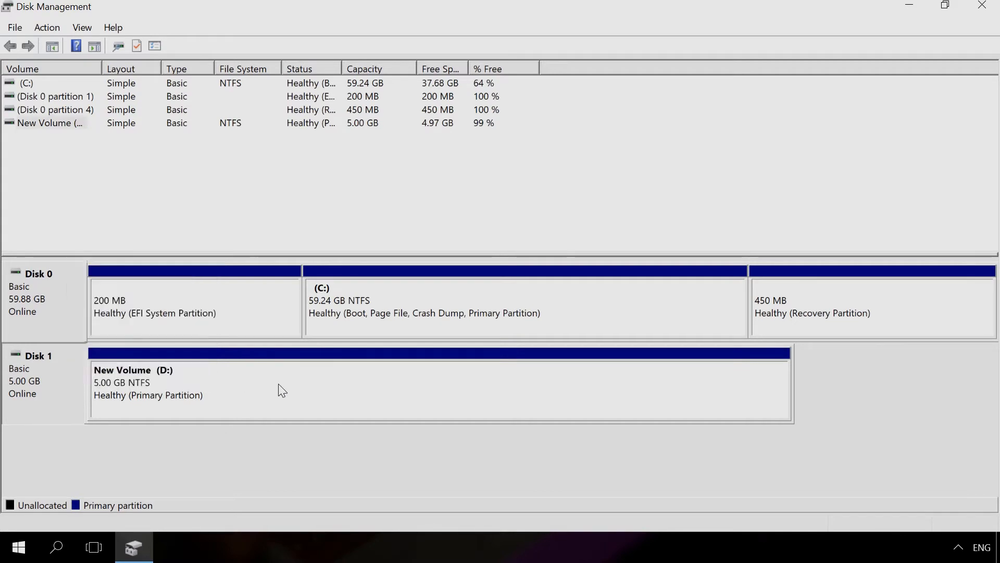
right_click(279, 387)
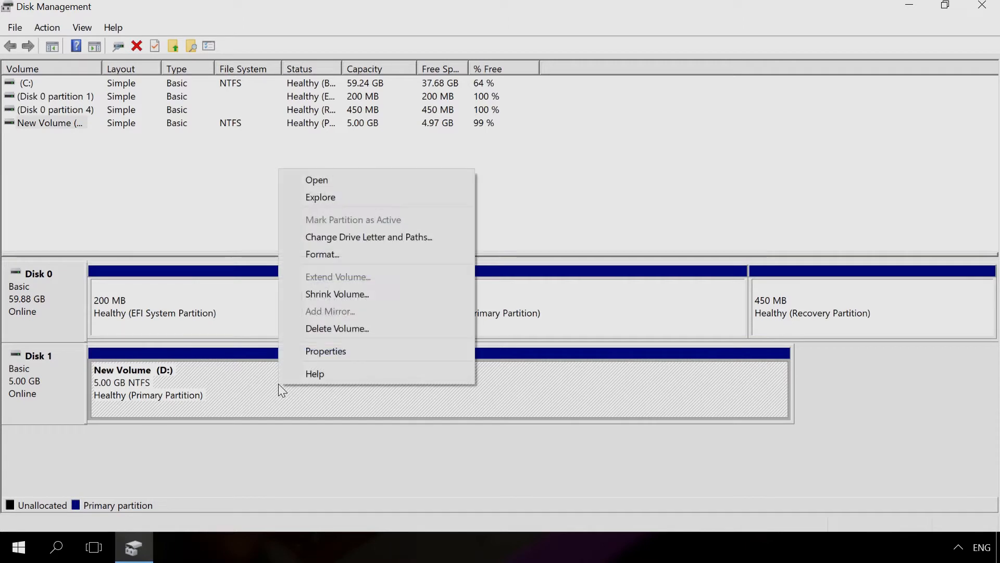
click(343, 330)
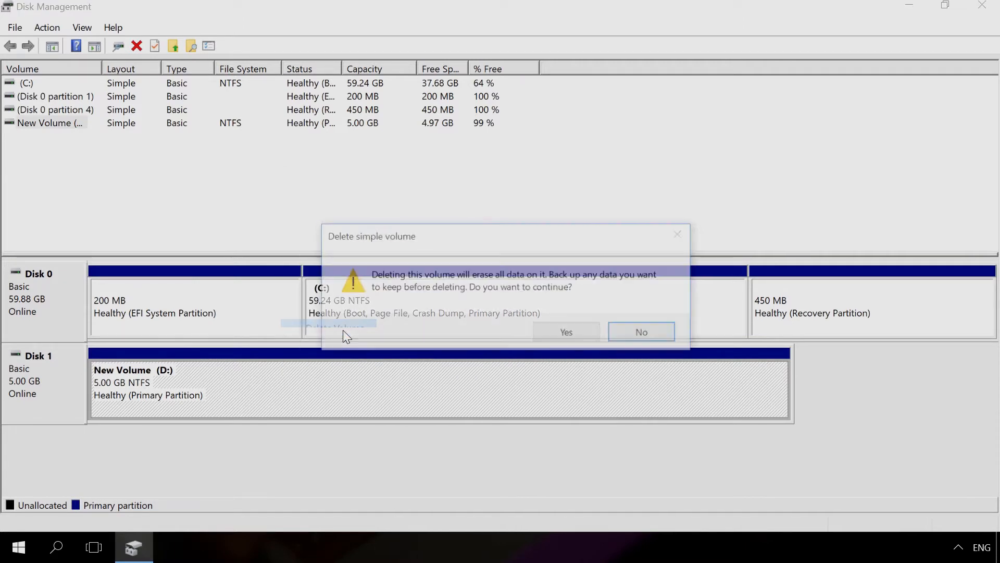
click(559, 331)
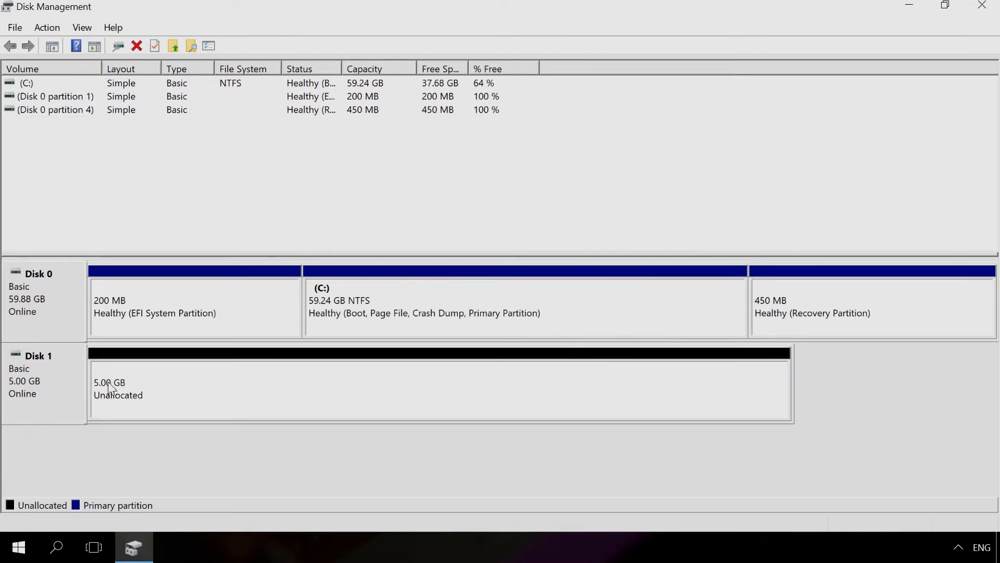
right_click(64, 382)
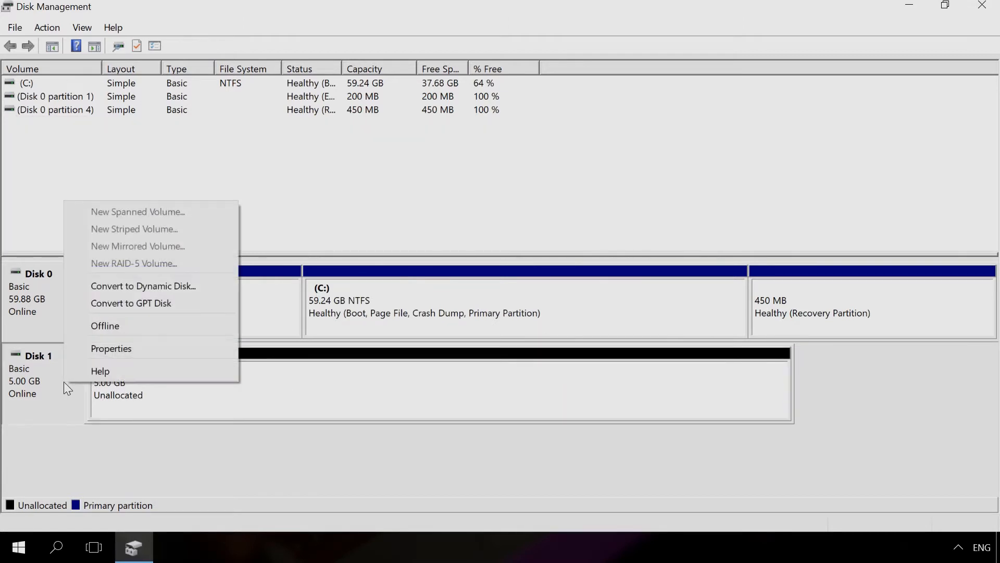
click(140, 305)
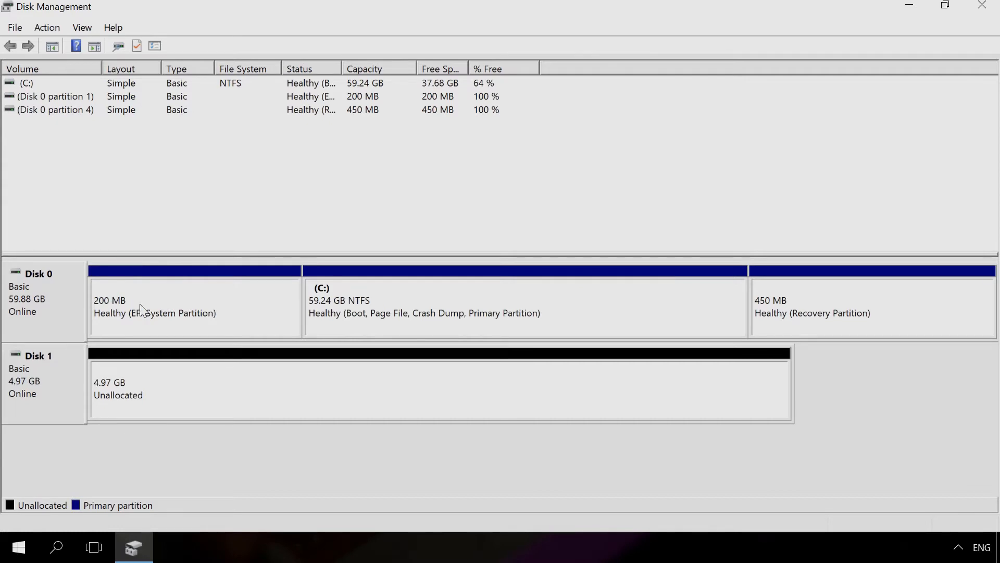
- Create a 5086 MB simple volume on Disk 1 with drive letter D, quick-formatted as NTFS and labelled New Volume
right_click(190, 386)
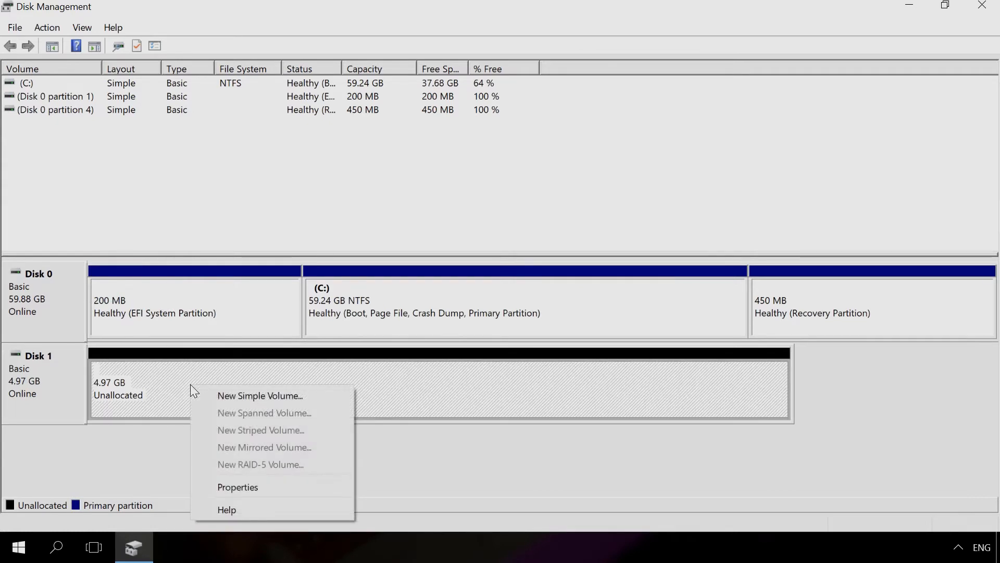
click(221, 394)
click(301, 365)
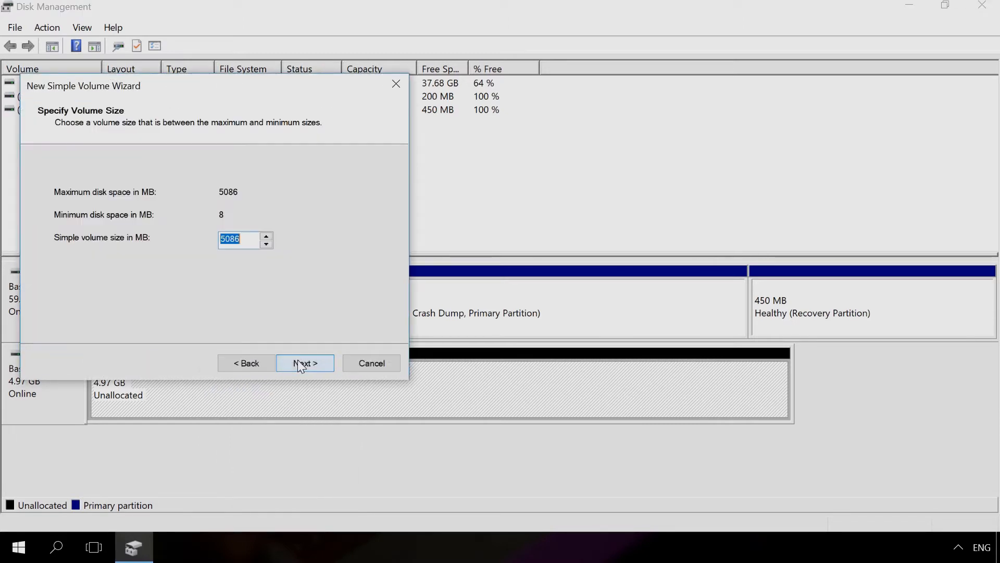
click(300, 365)
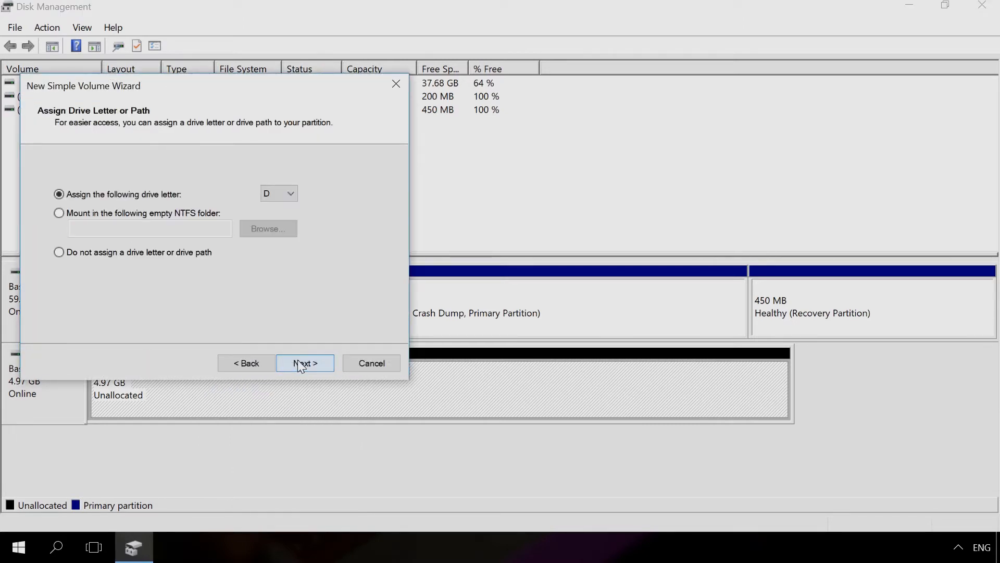
click(300, 365)
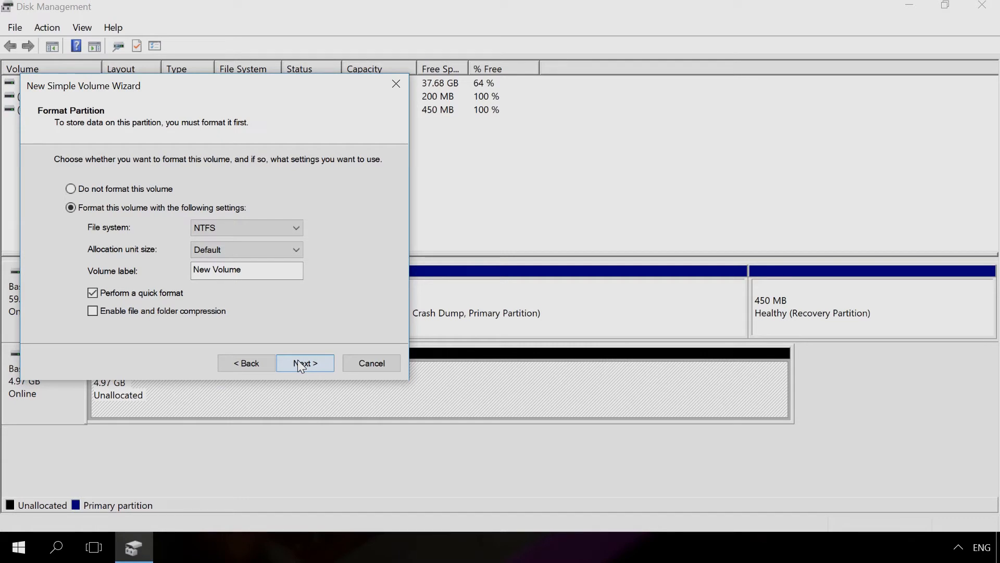
click(300, 364)
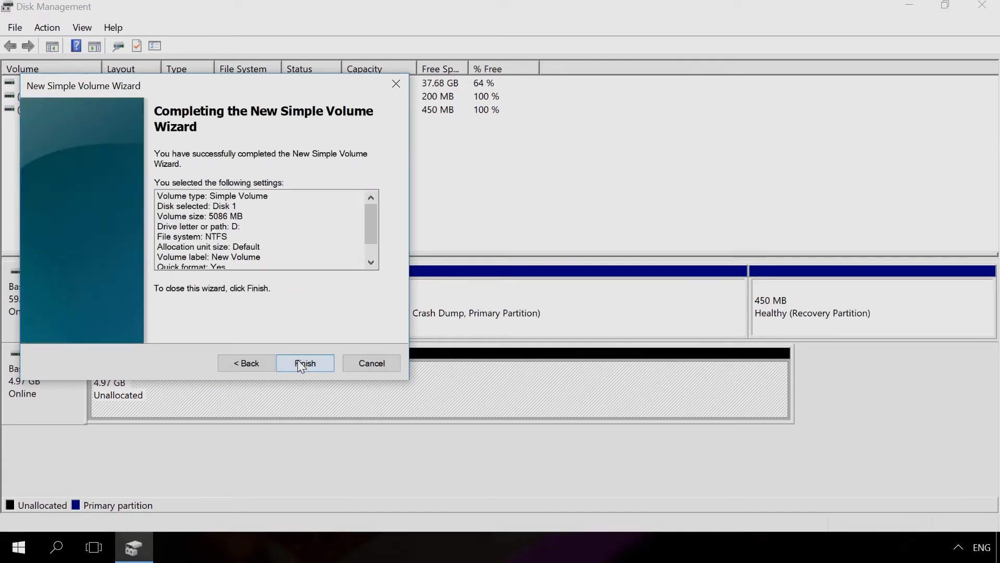
click(304, 363)
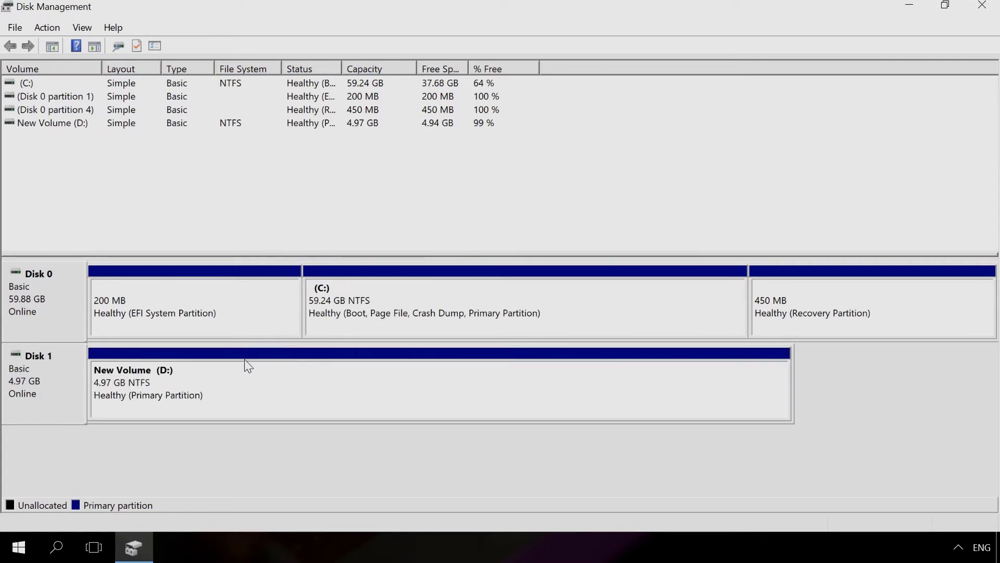
- Open the properties of Disk 1 to check the converted disk
right_click(69, 387)
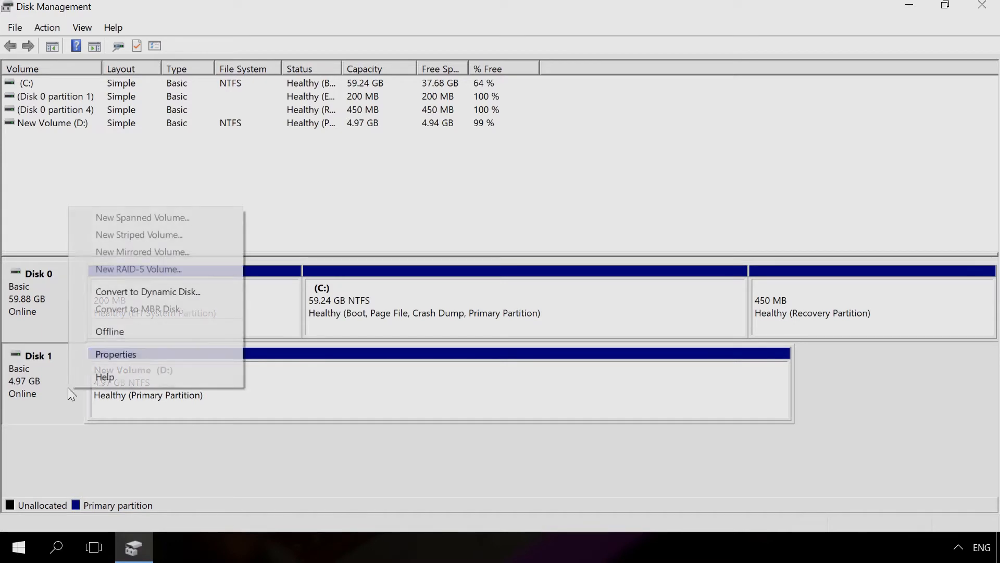
click(102, 354)
click(216, 141)
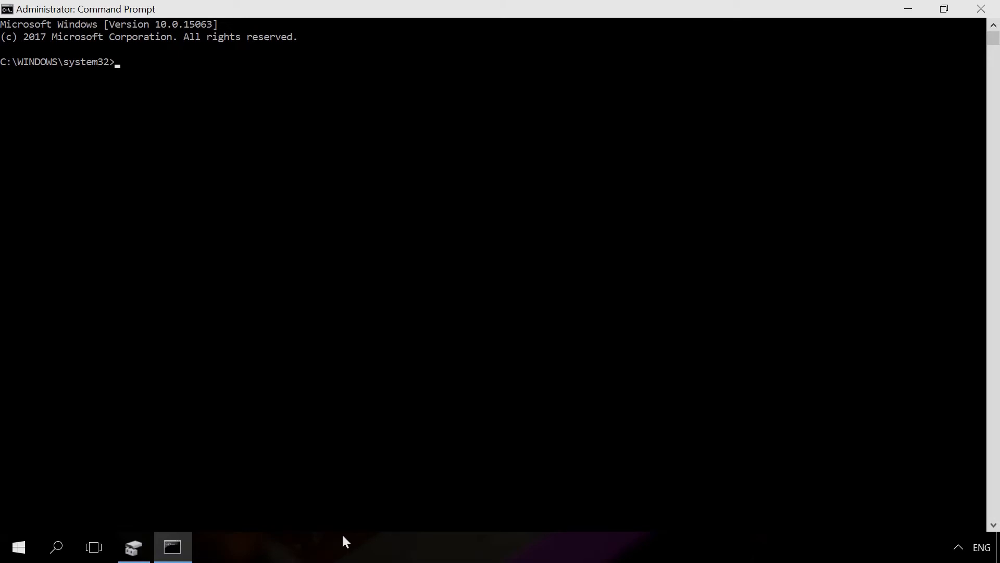
- In the administrator Command Prompt, start diskpart and run list disk
text(diskpart)
key(Return)
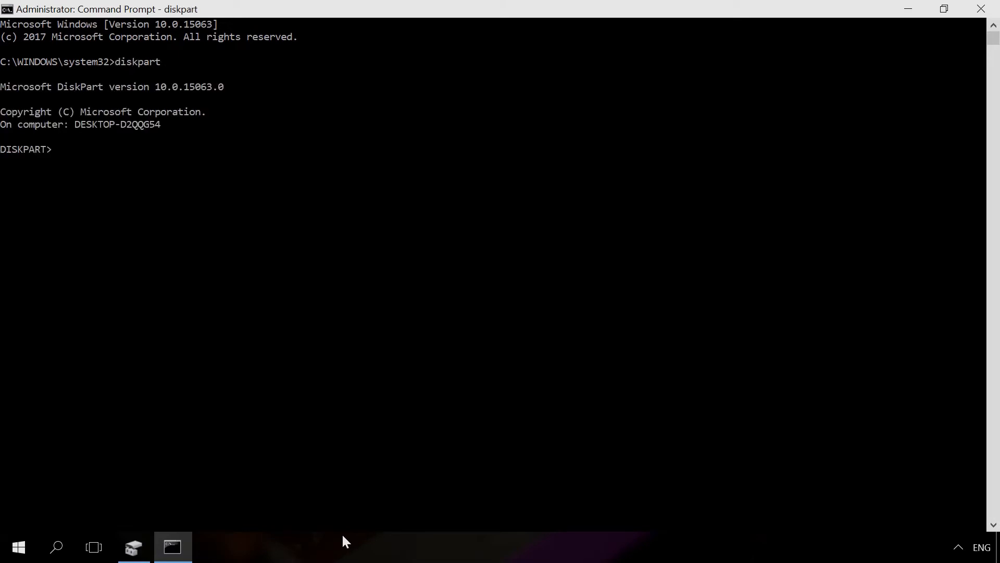
text(list)
text( disk)
key(Return)
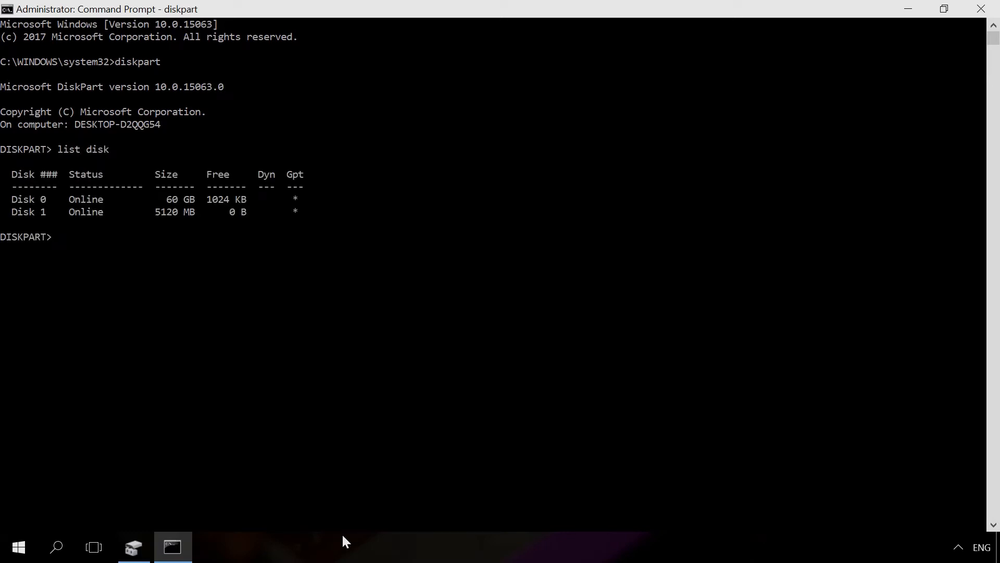
- Select disk 1 in diskpart and erase it with the clean command
text(select disk 1)
key(Return)
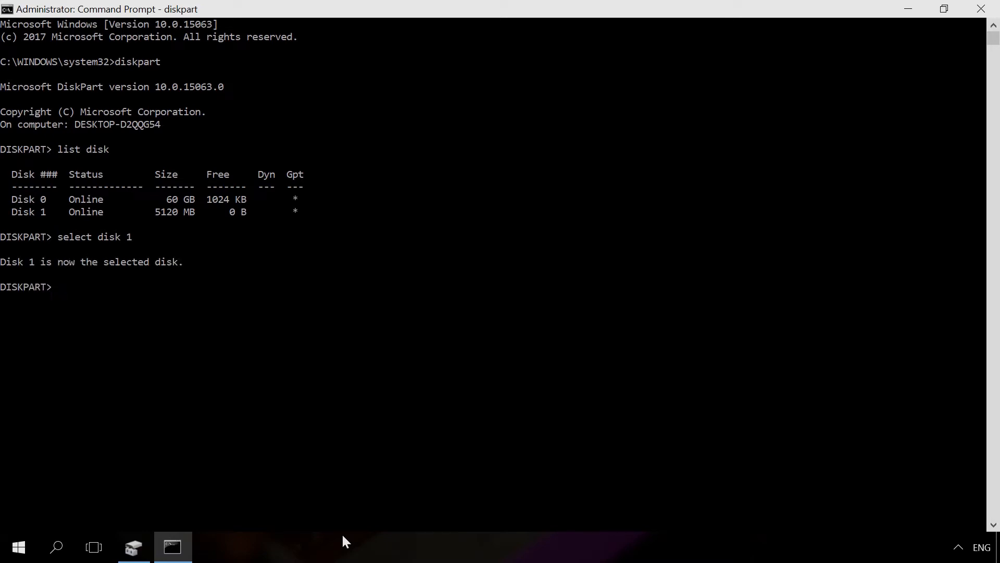
text(clean)
key(Return)
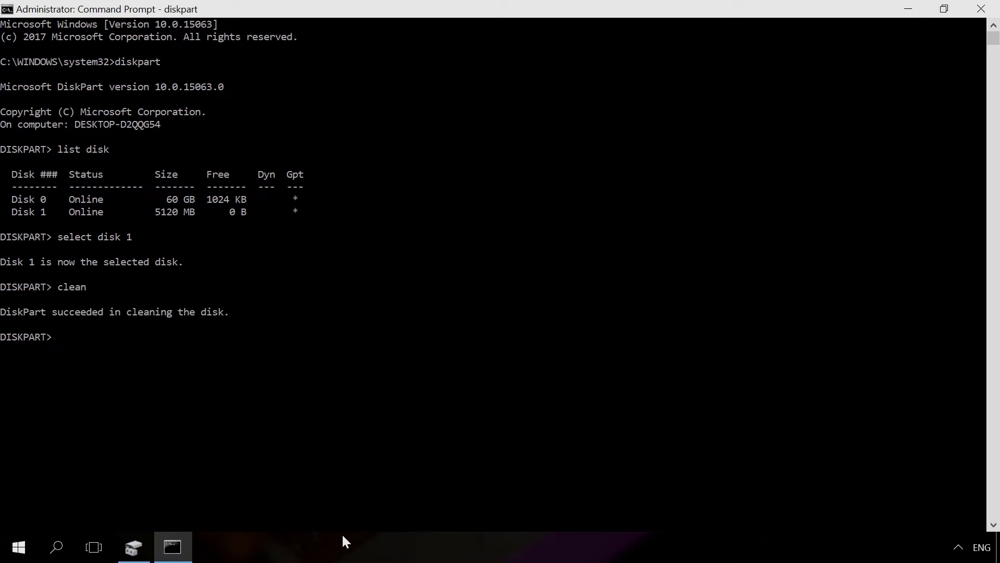
- Convert the selected disk to MBR with the convert mbr command
text(convert mbr)
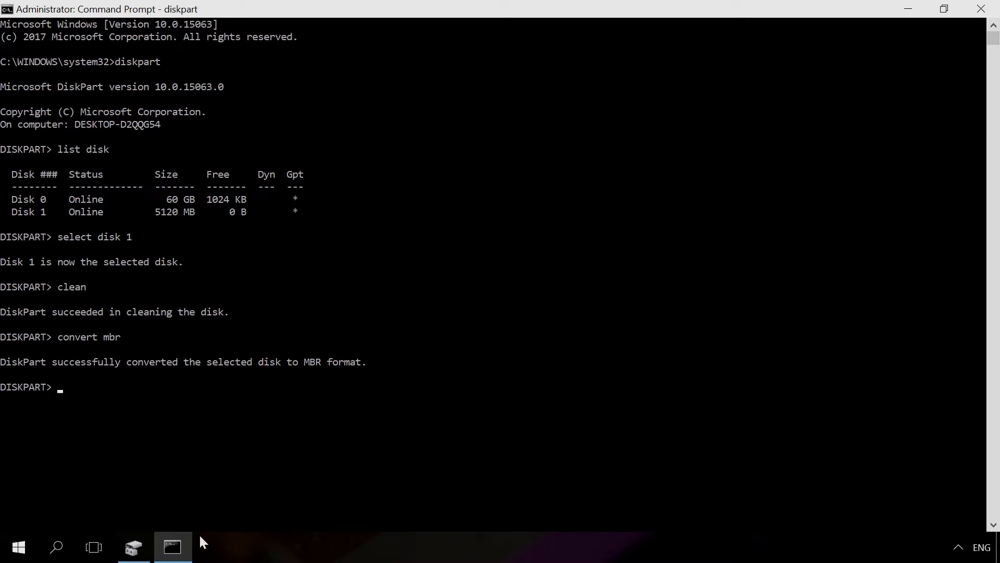
- Switch to Disk Management and create a 5117 MB simple volume on Disk 1 with drive letter D, NTFS and label New Volume
click(148, 550)
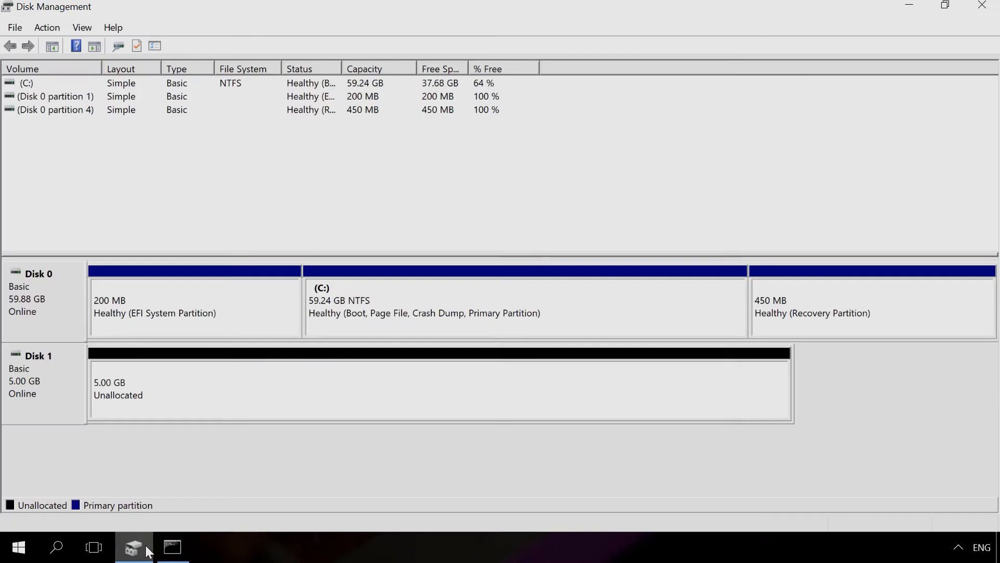
right_click(276, 379)
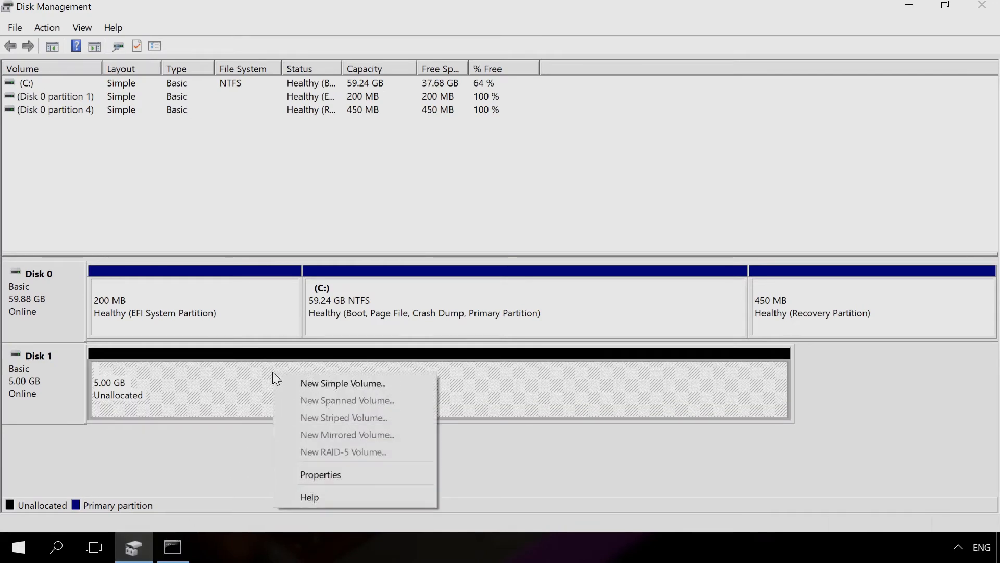
click(306, 384)
click(308, 362)
click(309, 362)
click(308, 362)
click(308, 361)
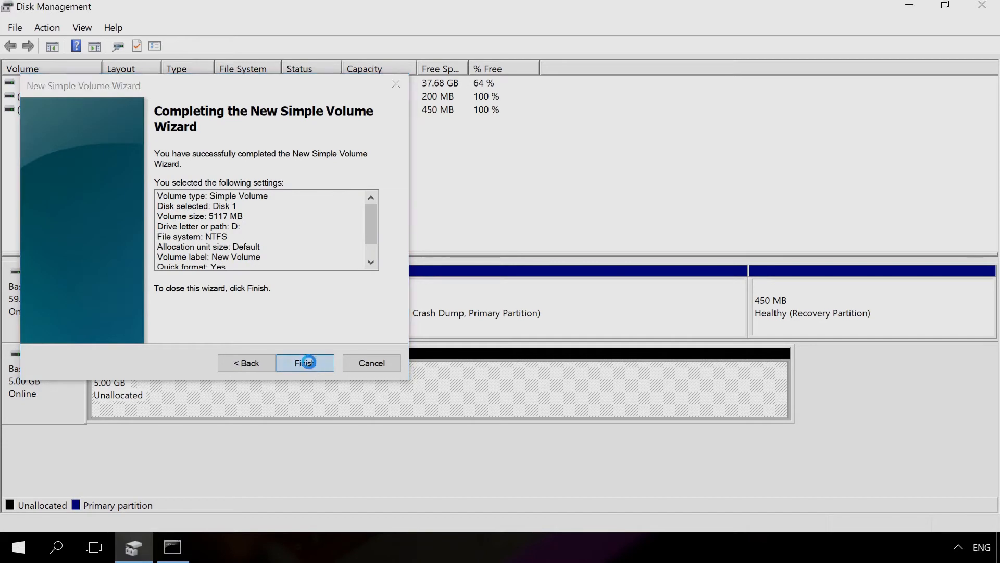
click(308, 362)
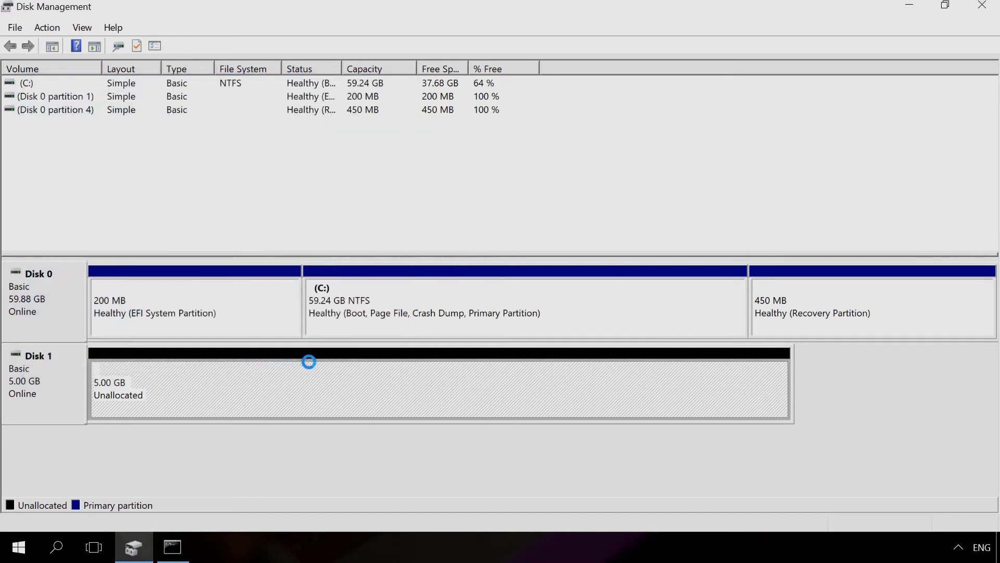
- Examine the volume information in Disk 1's device properties
right_click(60, 371)
click(101, 339)
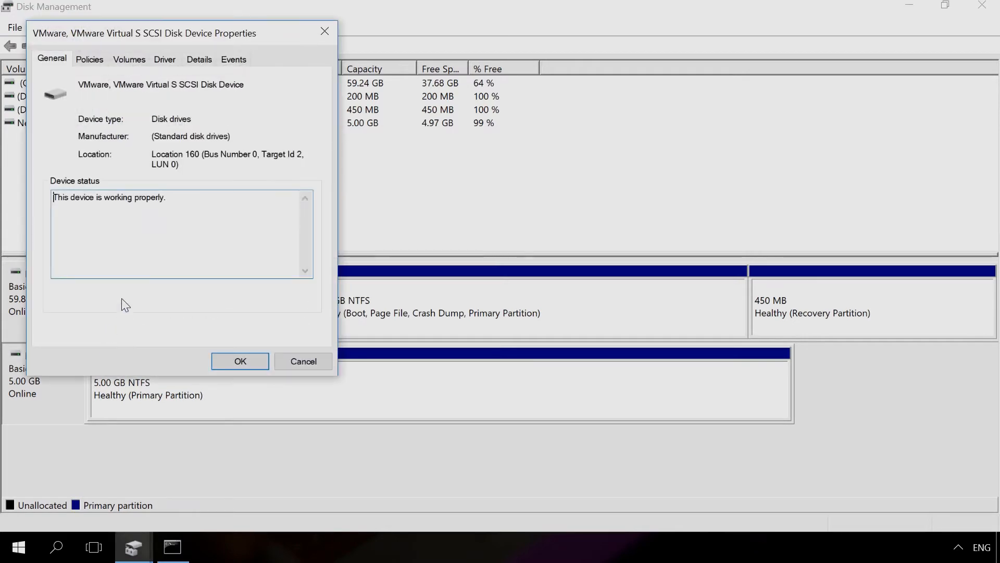
click(130, 63)
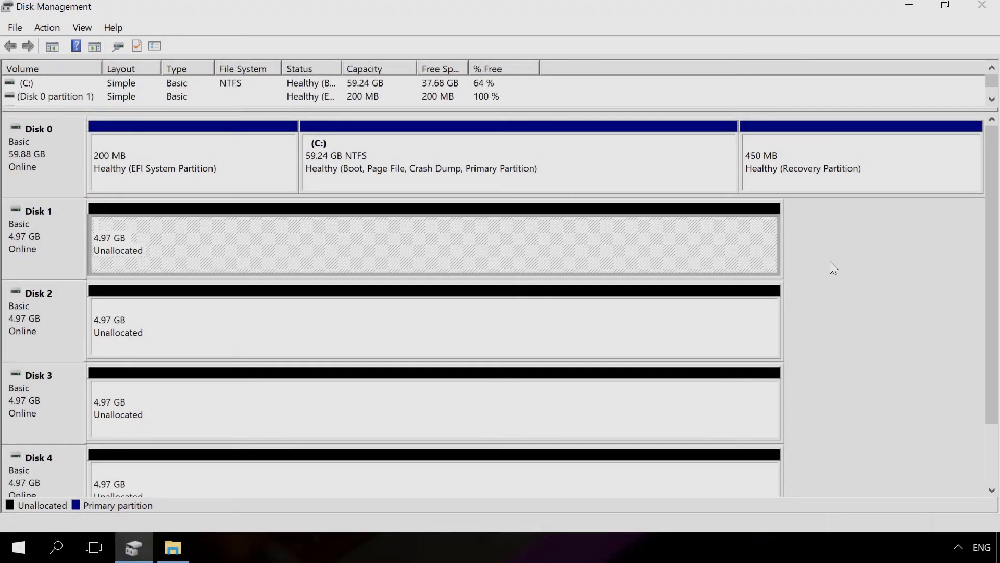
- Start a new striped volume on Disk 1 and add Disks 2, 3 and 4 with 5086 MB each
right_click(660, 235)
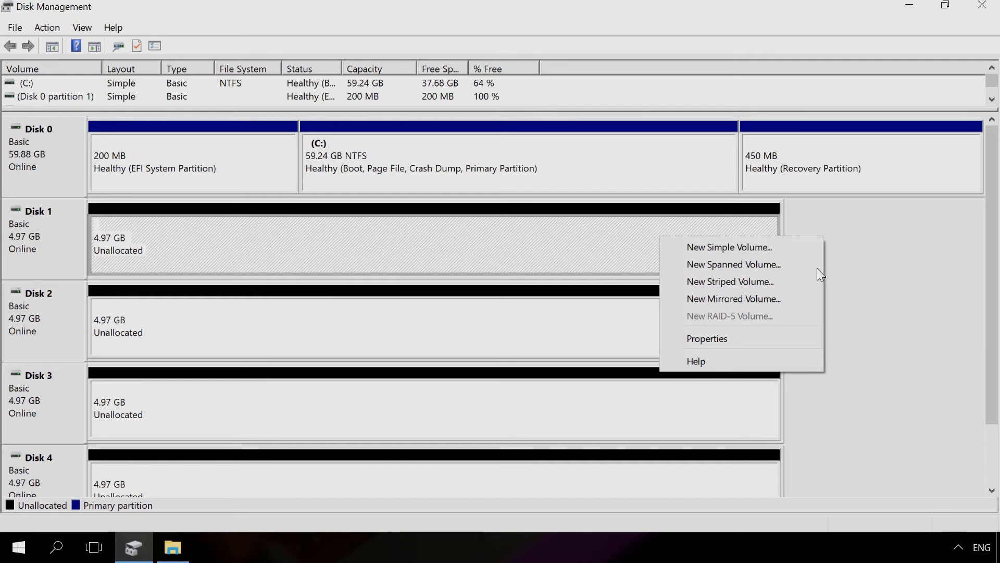
click(735, 280)
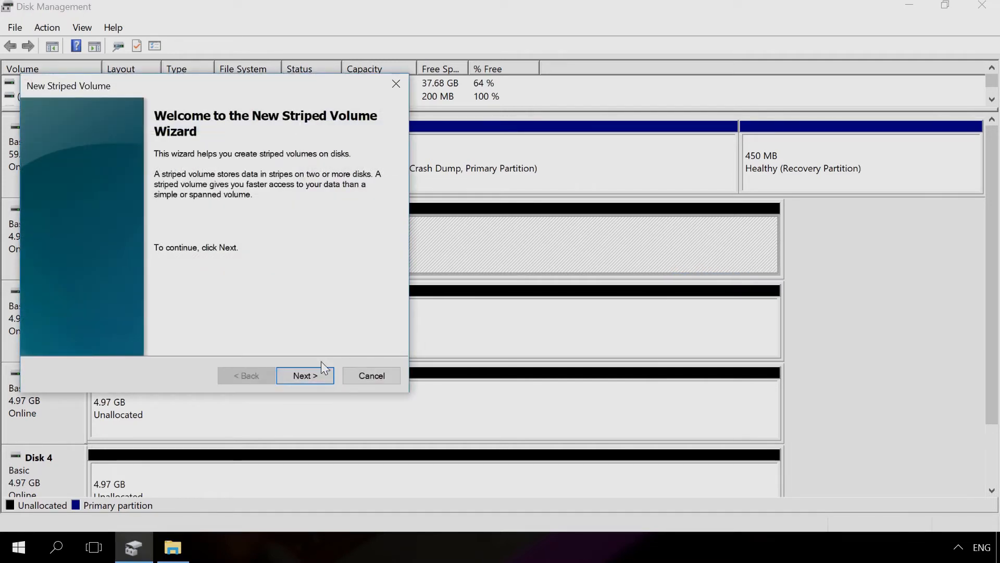
click(305, 375)
click(123, 206)
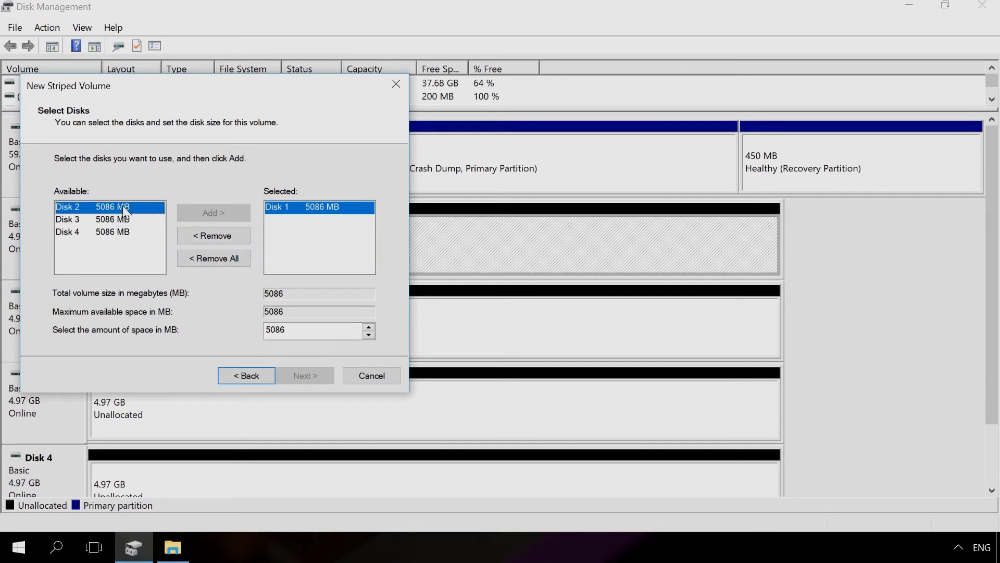
click(212, 218)
click(212, 219)
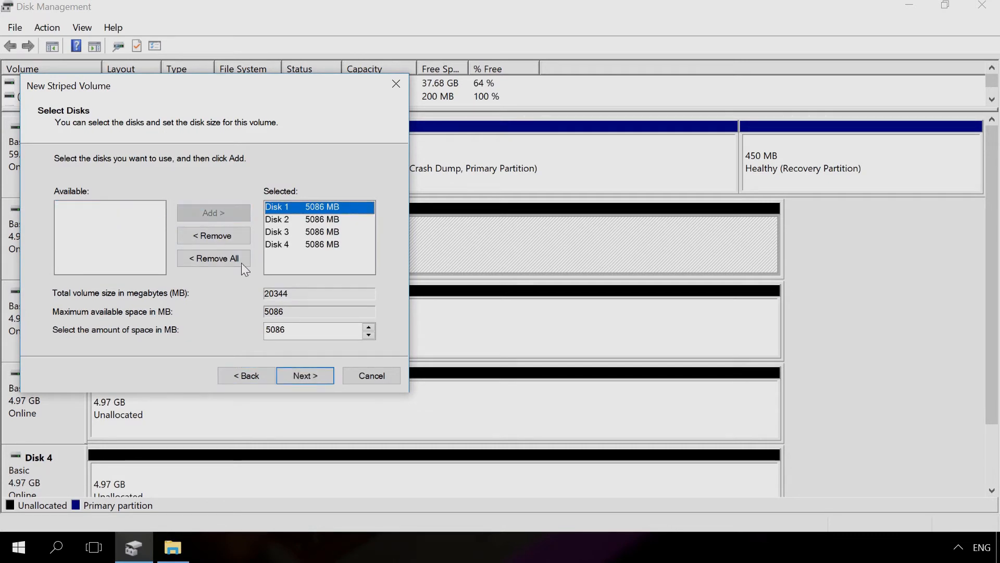
- Finish the striped volume with the default drive letter, NTFS formatting and label New Volume, accepting the conversion to dynamic disks
click(306, 376)
click(305, 376)
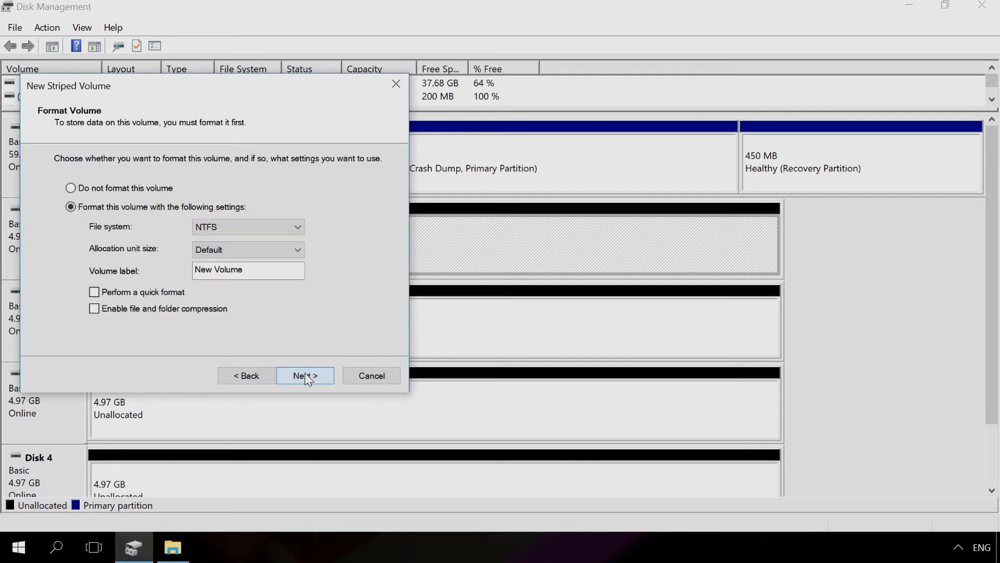
click(306, 375)
click(305, 375)
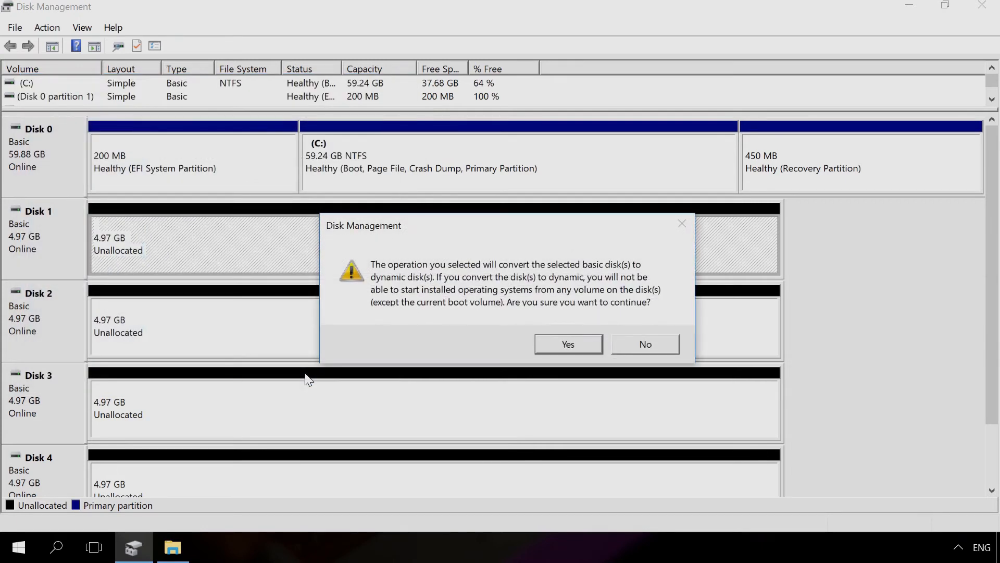
click(556, 340)
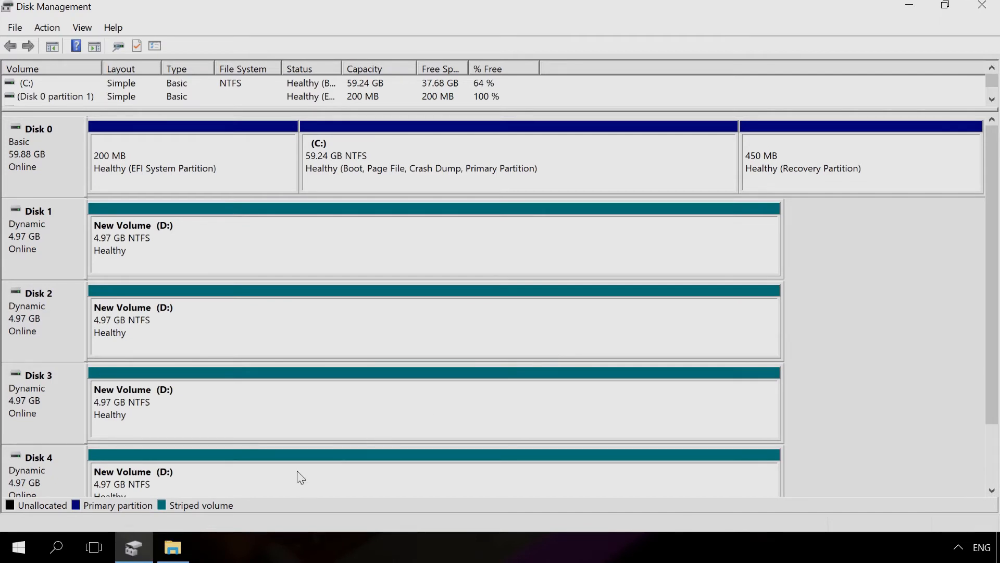
- Switch to File Explorer and open the striped New Volume (D:) under This PC
click(177, 546)
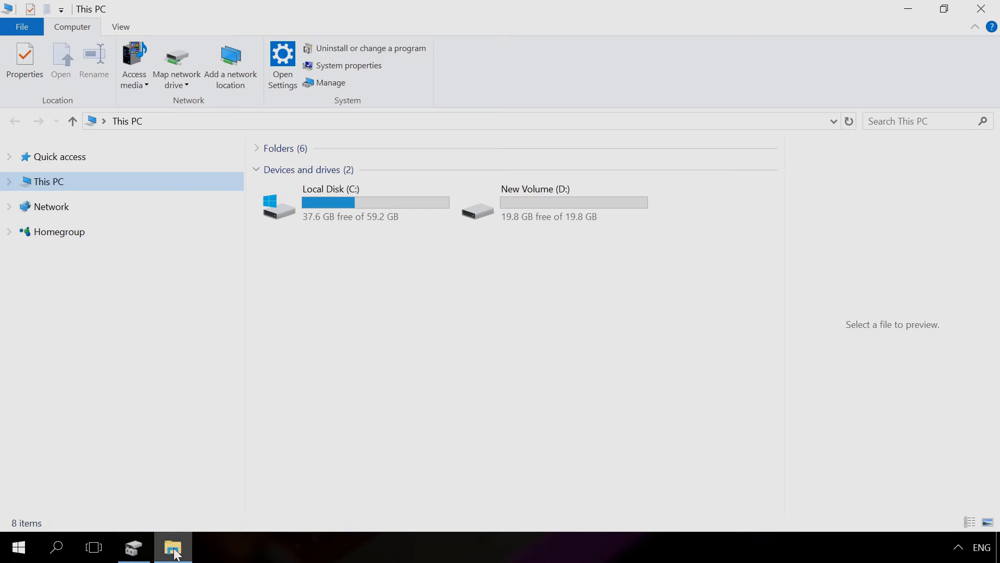
click(518, 218)
double_click(517, 219)
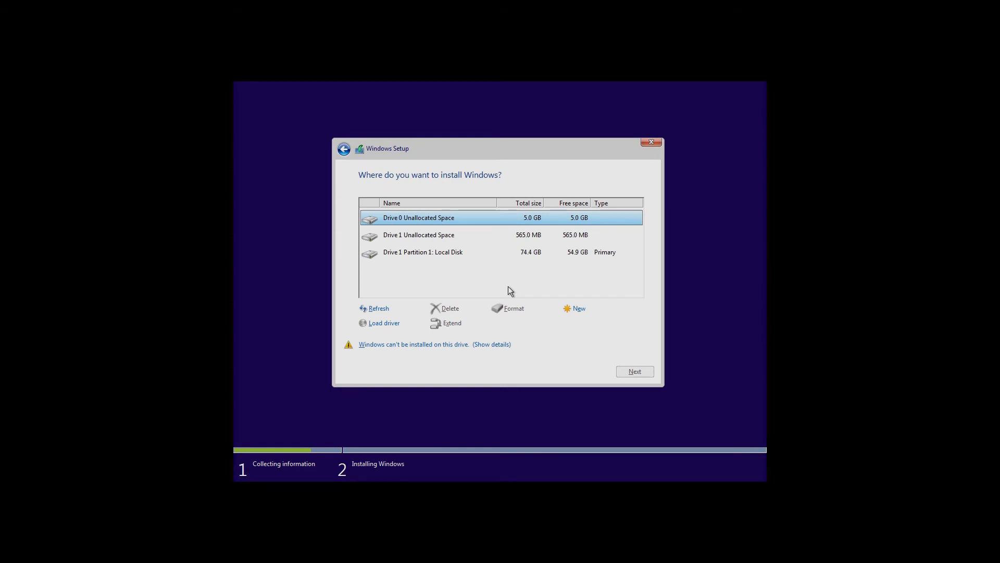
- Delete Drive 1 Partition 1 (Local Disk) in Windows Setup, confirming the loss of its data
click(439, 252)
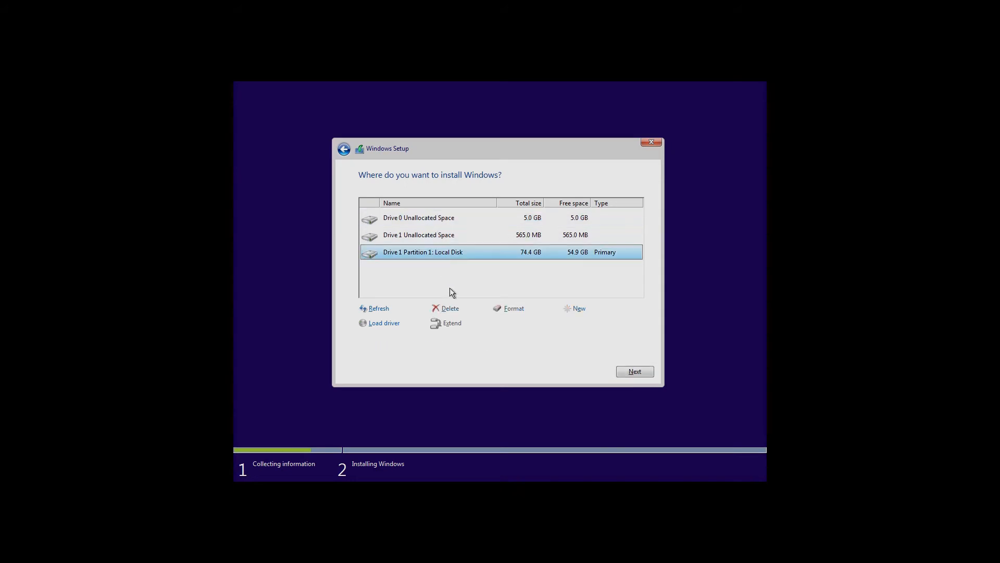
click(448, 307)
click(573, 324)
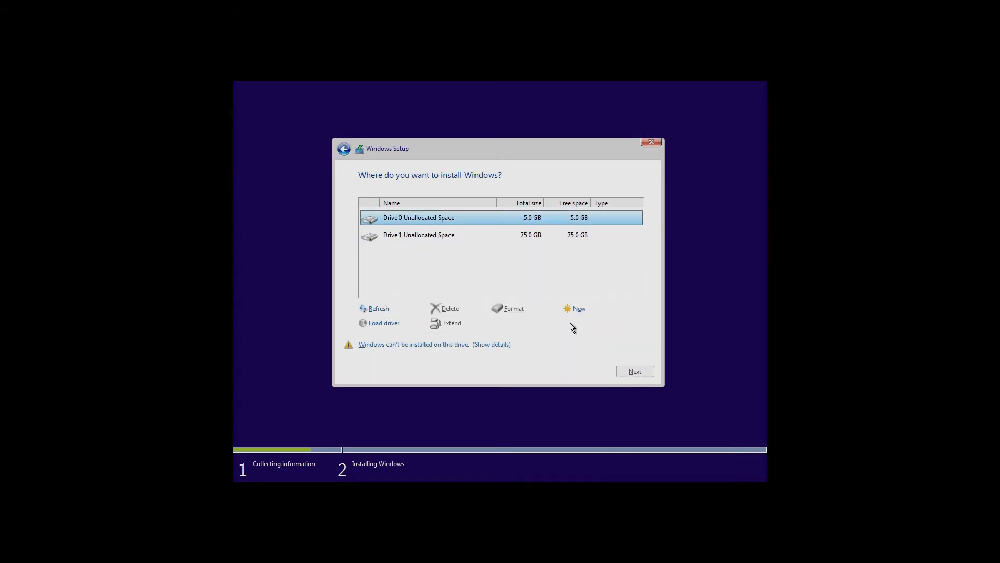
- Create a new 76799 MB partition in Drive 1's unallocated space, allowing additional partitions for system files
click(509, 237)
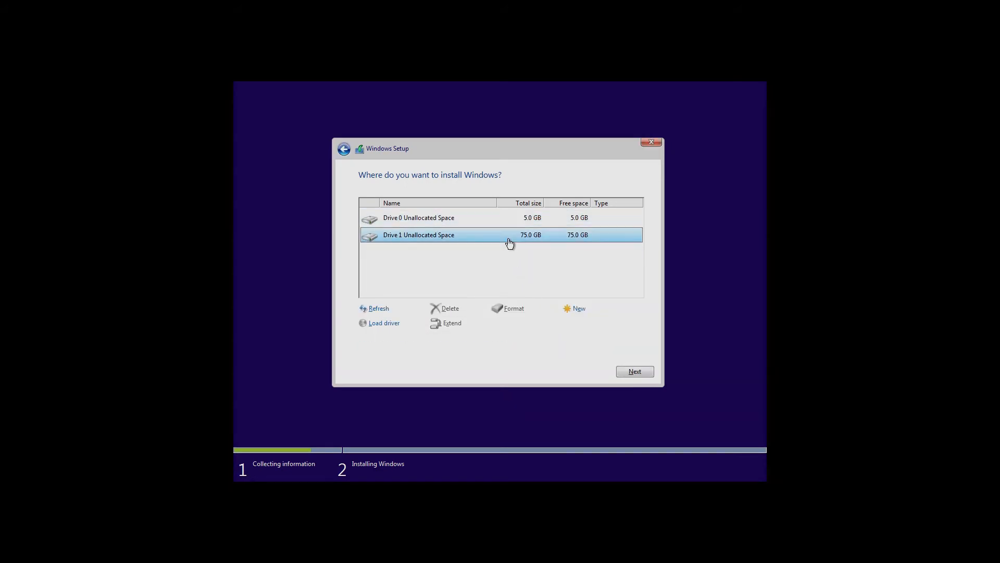
click(576, 309)
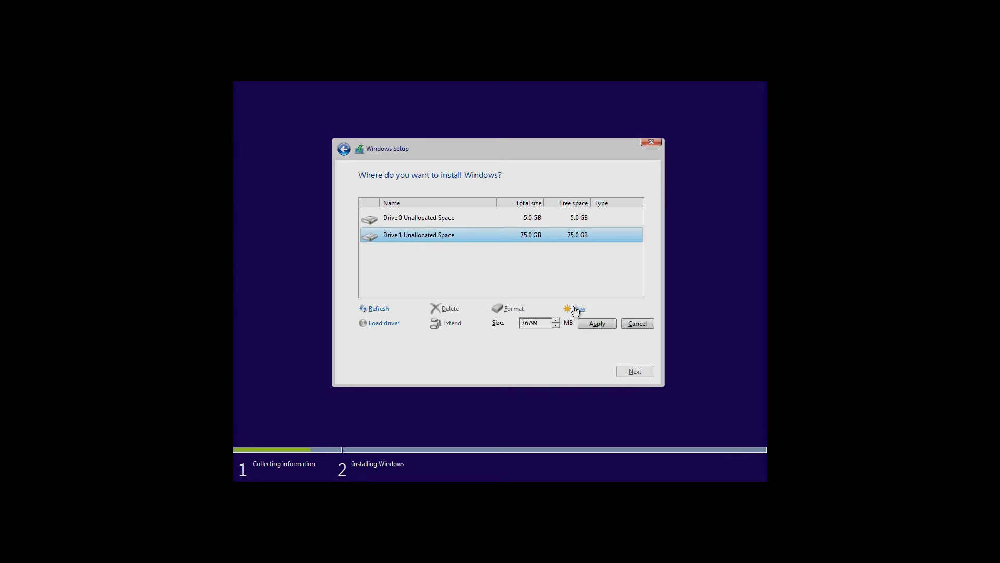
click(594, 325)
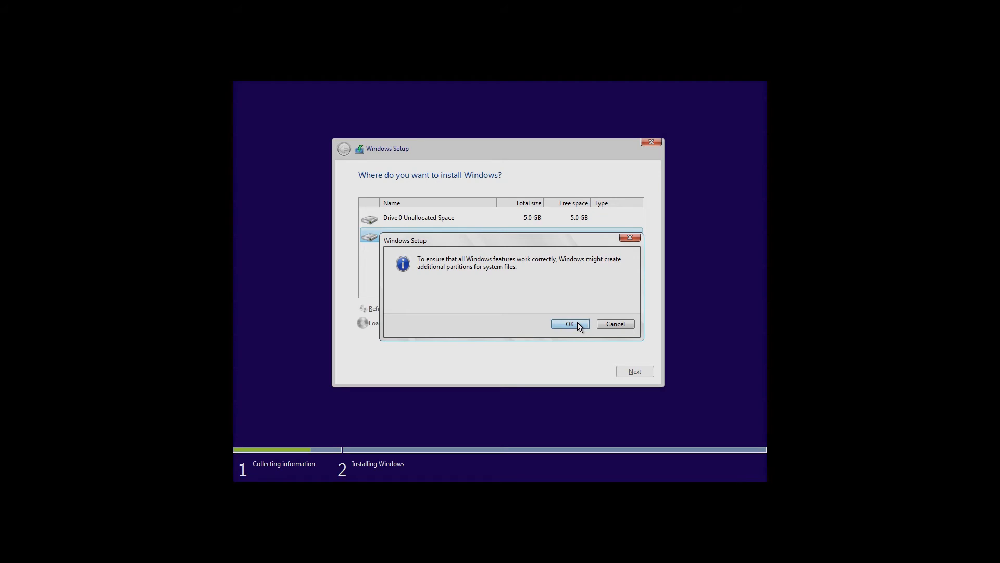
click(570, 323)
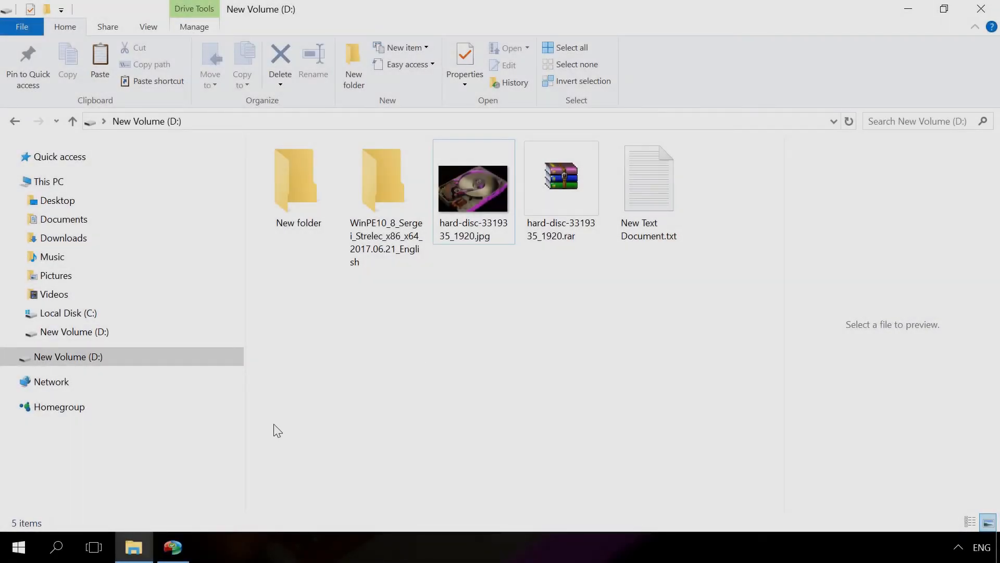
- Switch to AOMEI Partition Assistant and queue the conversion of Disk 3 from MBR to GPT
click(173, 547)
click(234, 362)
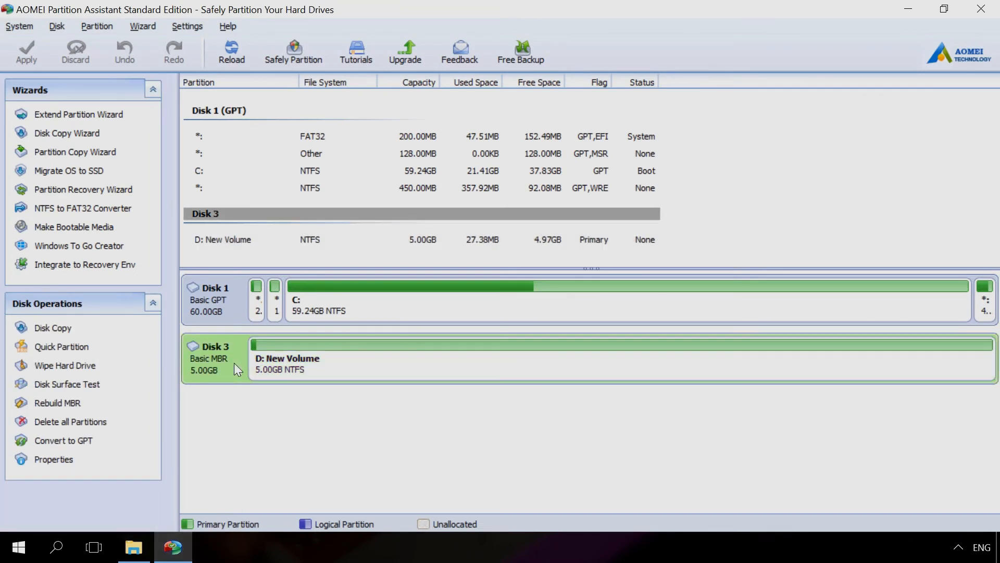
right_click(233, 363)
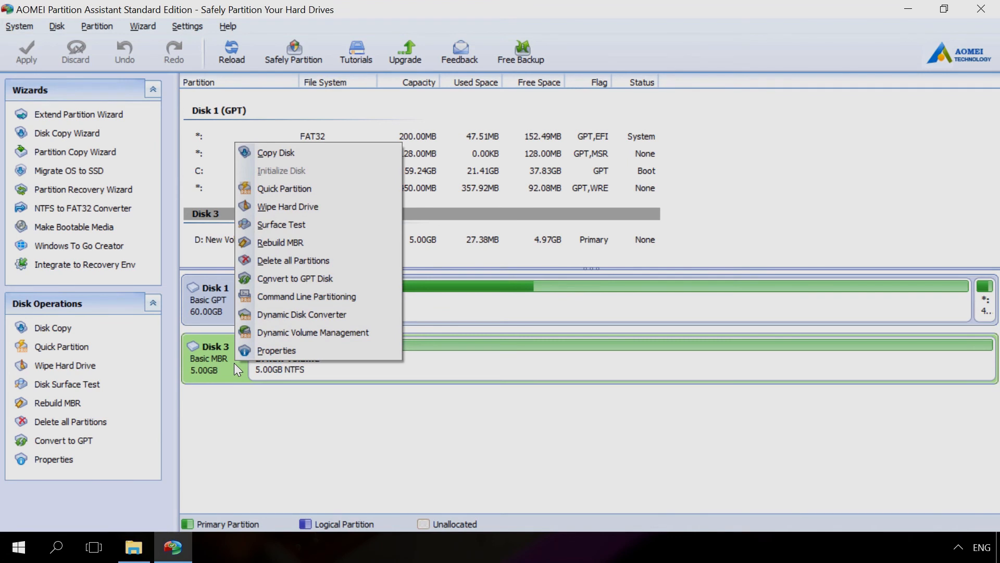
click(304, 277)
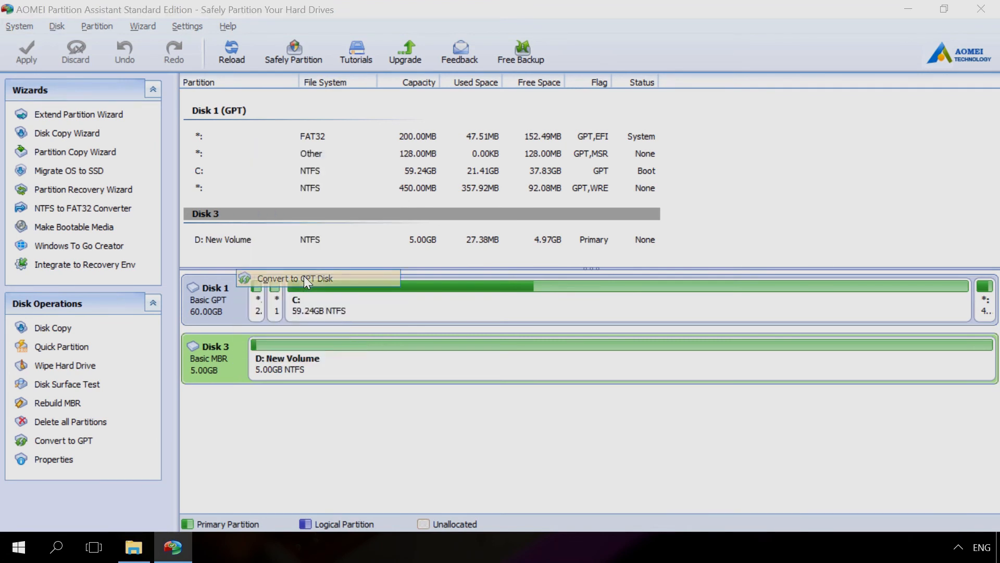
click(480, 332)
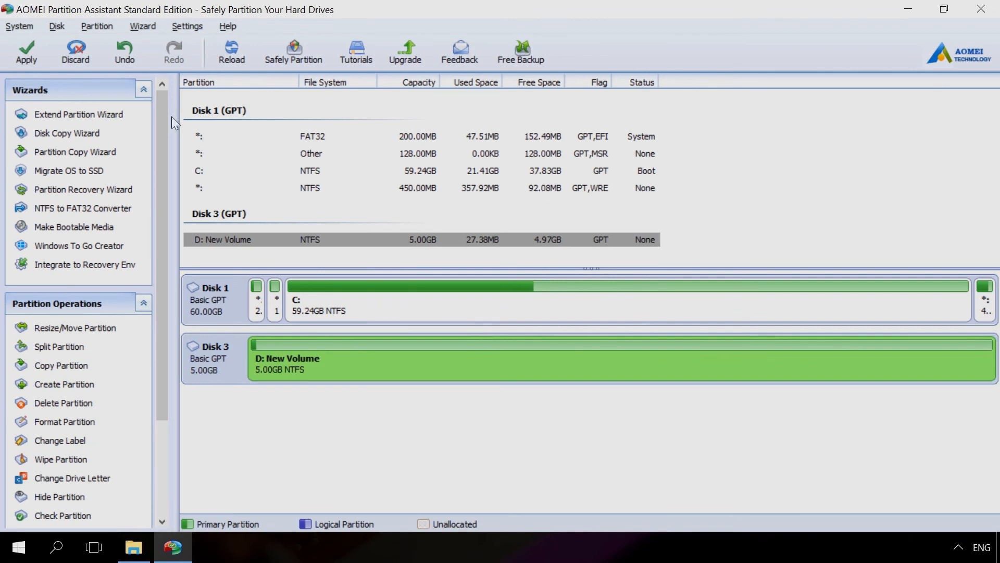
- Apply the pending Convert MBR to GPT operation, close the completion message and select Disk 3
click(35, 55)
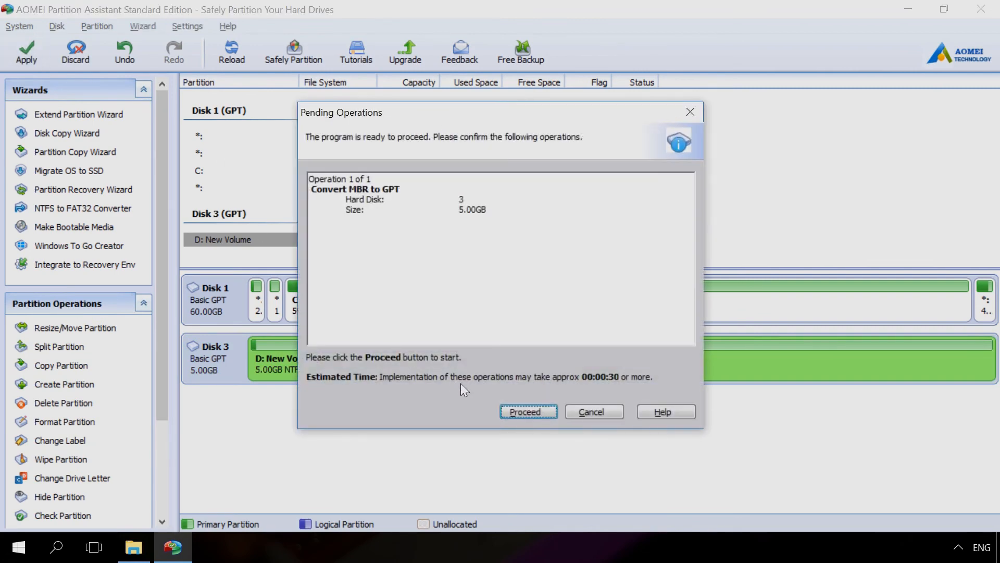
click(521, 413)
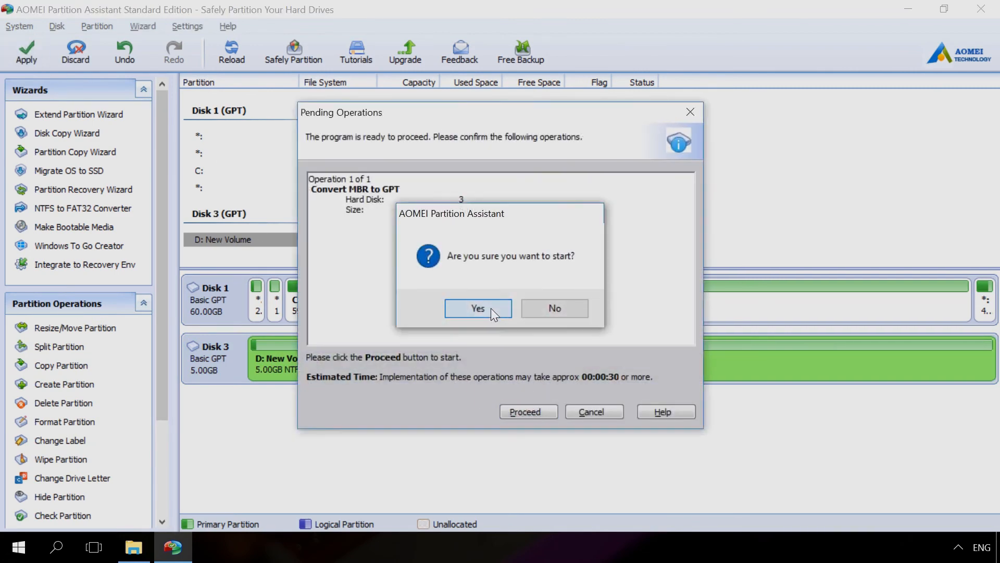
click(491, 308)
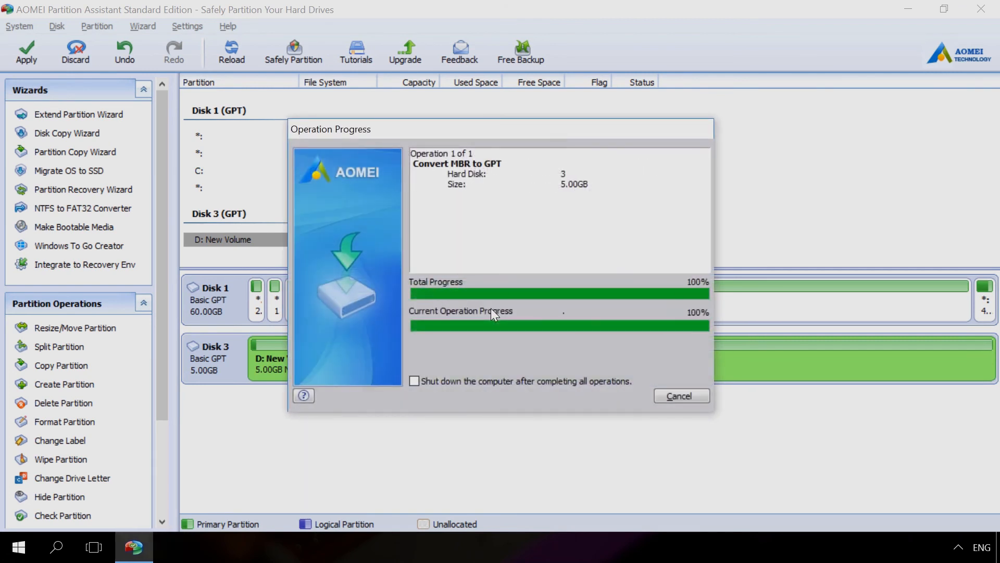
click(596, 309)
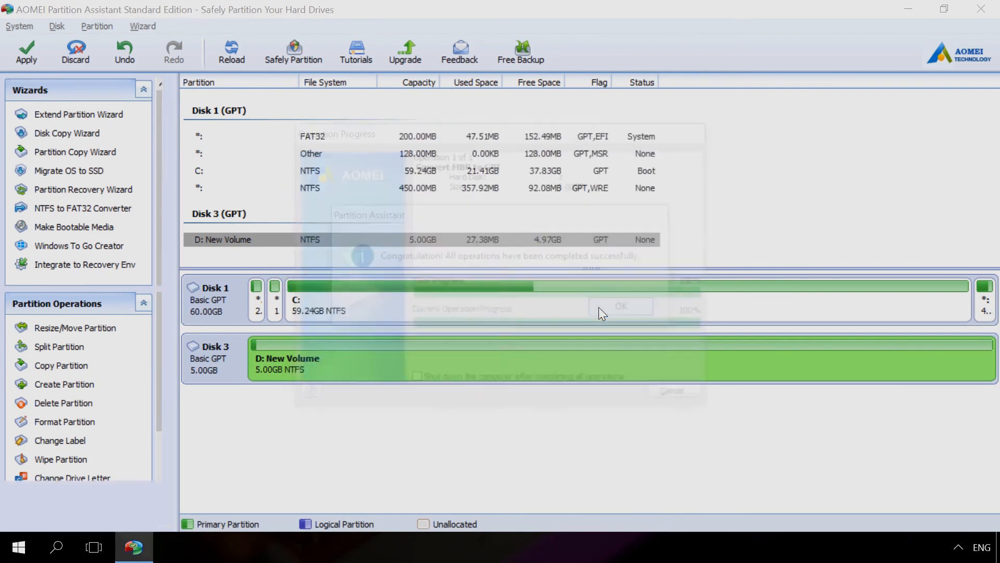
click(229, 364)
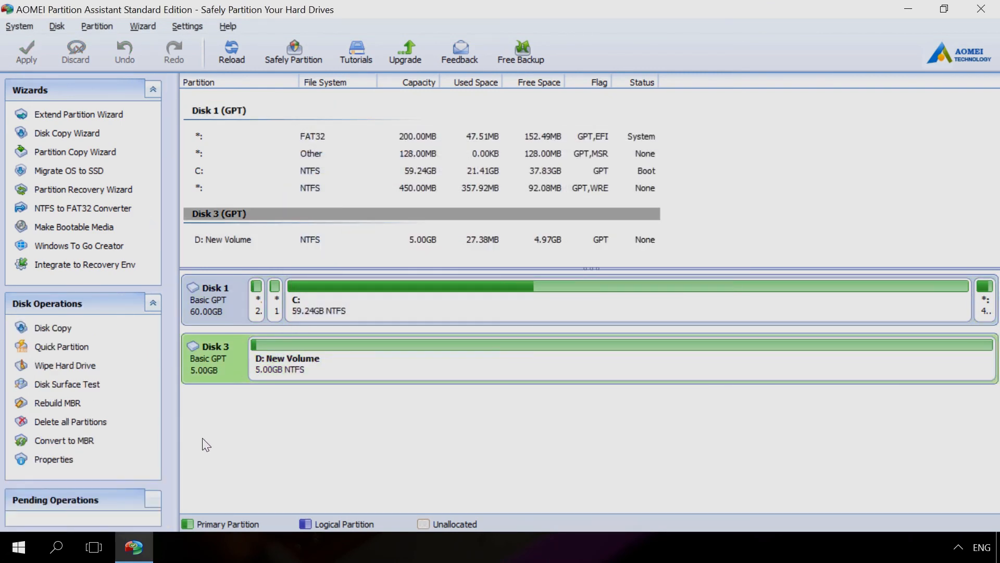
- Minimize the partition tool, switch to File Explorer and open New Volume (D:) to check its files
click(137, 554)
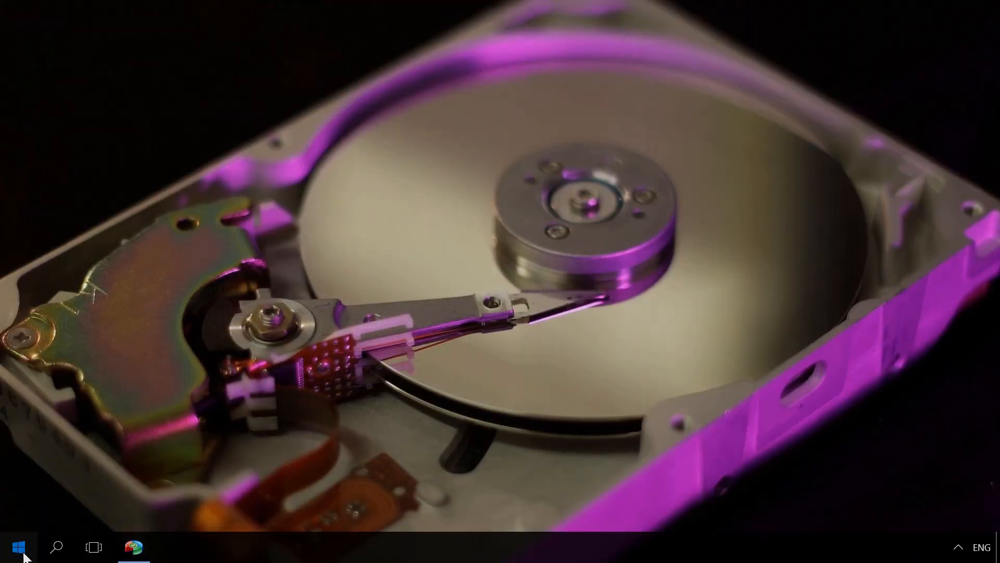
click(23, 555)
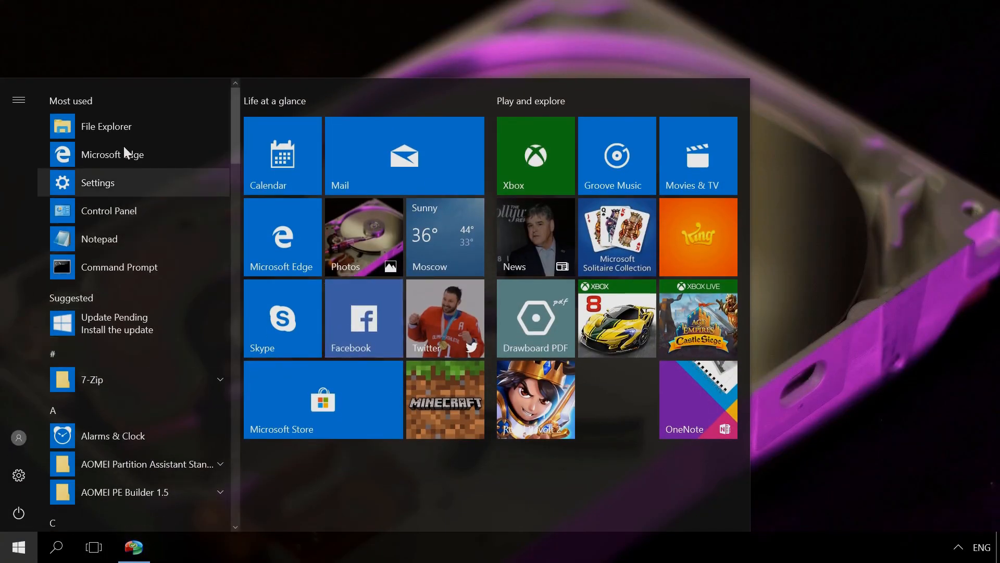
click(114, 131)
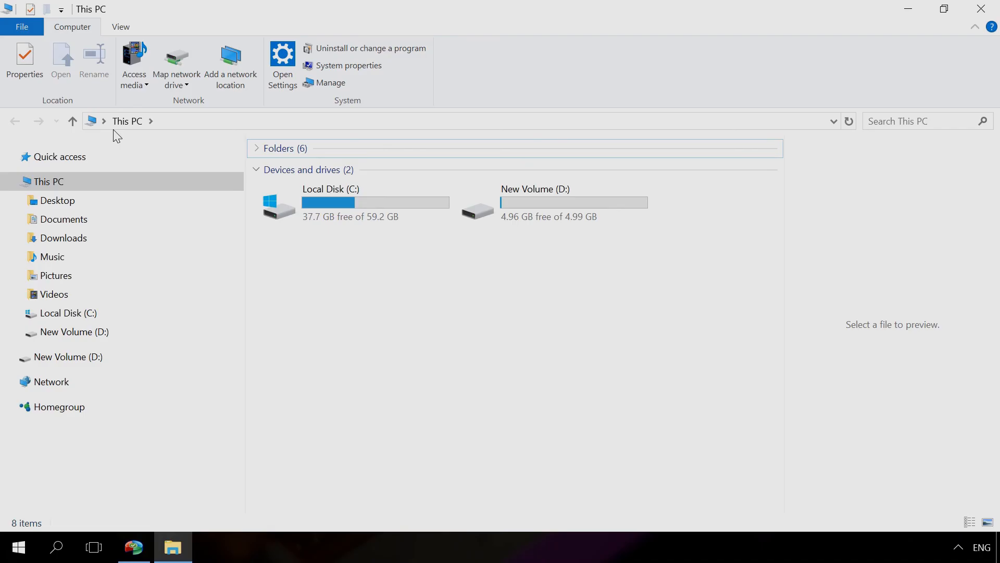
click(528, 201)
double_click(526, 201)
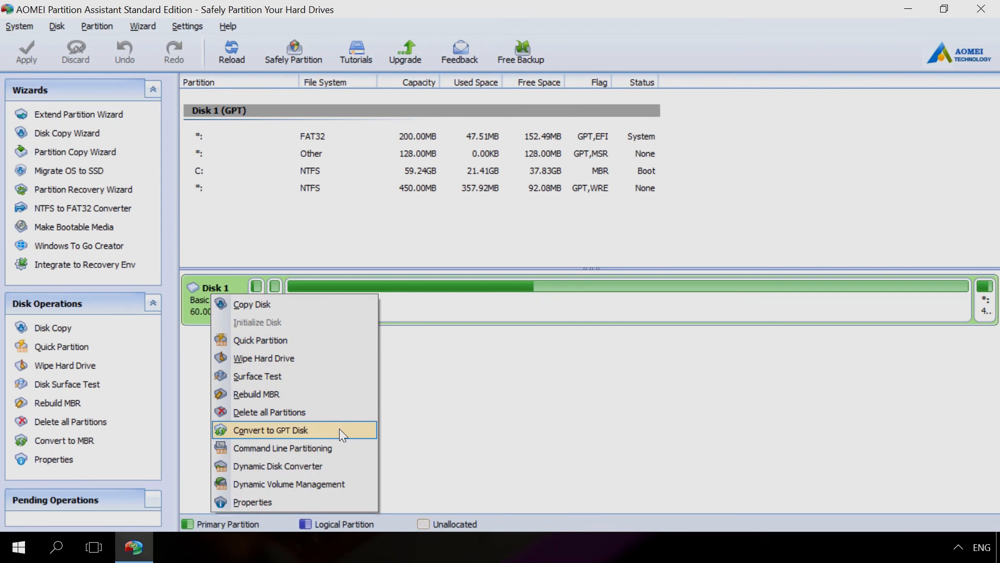
- Choose the conversion of system Disk 1 to GPT in AOMEI Partition Assistant, and set the BIOS boot list option to UEFI
click(339, 428)
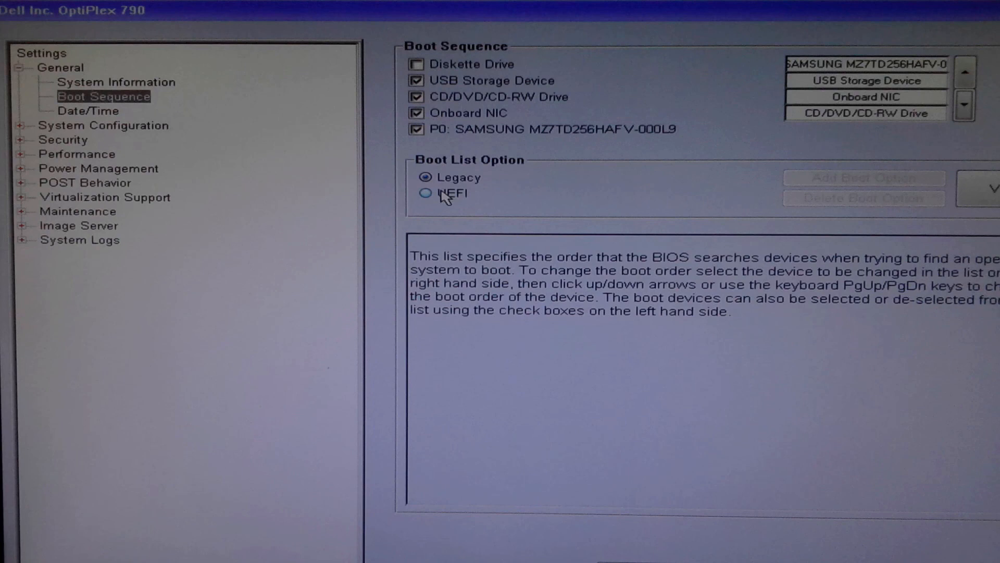
click(443, 193)
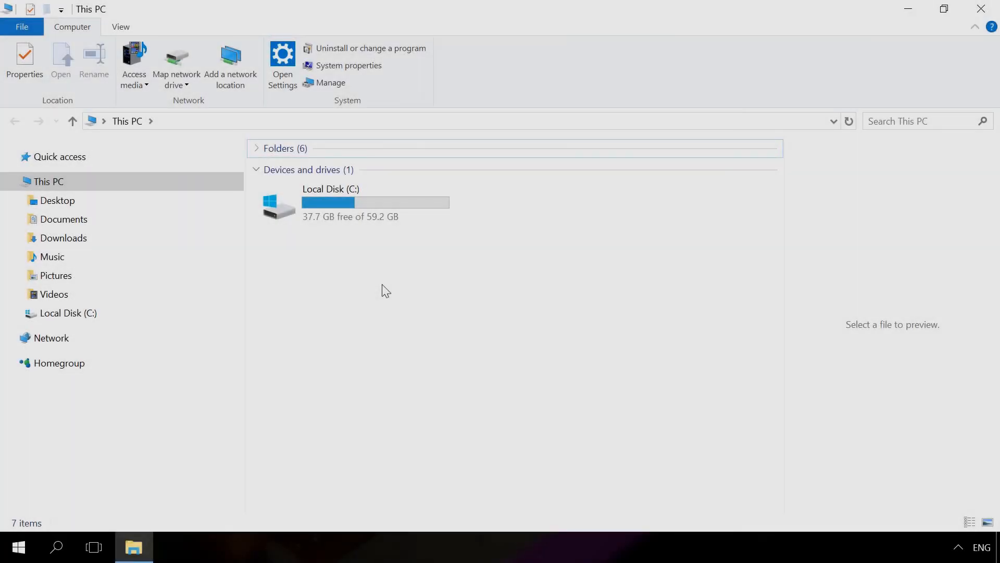
- Open Local Disk (C:) from This PC in File Explorer to check the system disk's contents
double_click(345, 212)
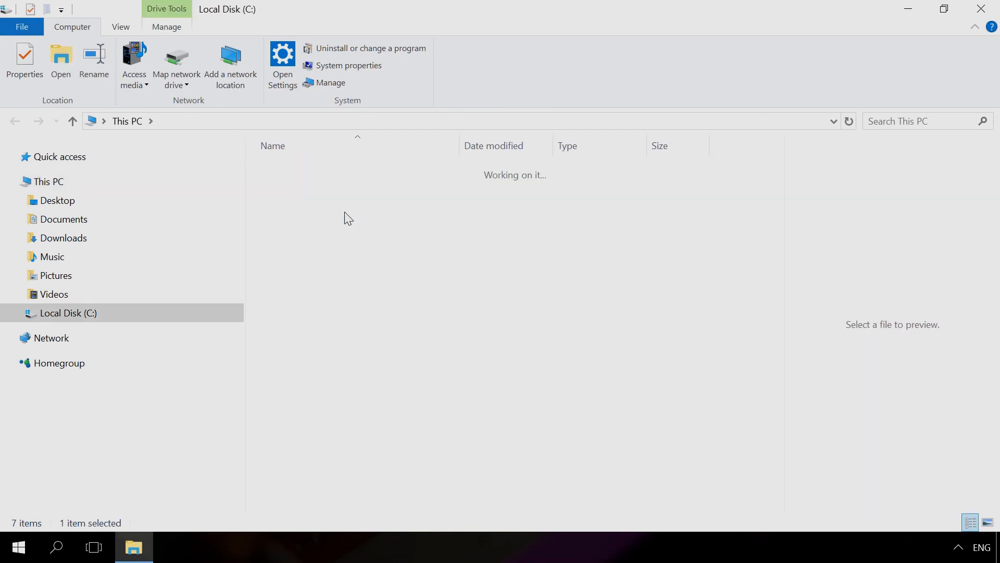